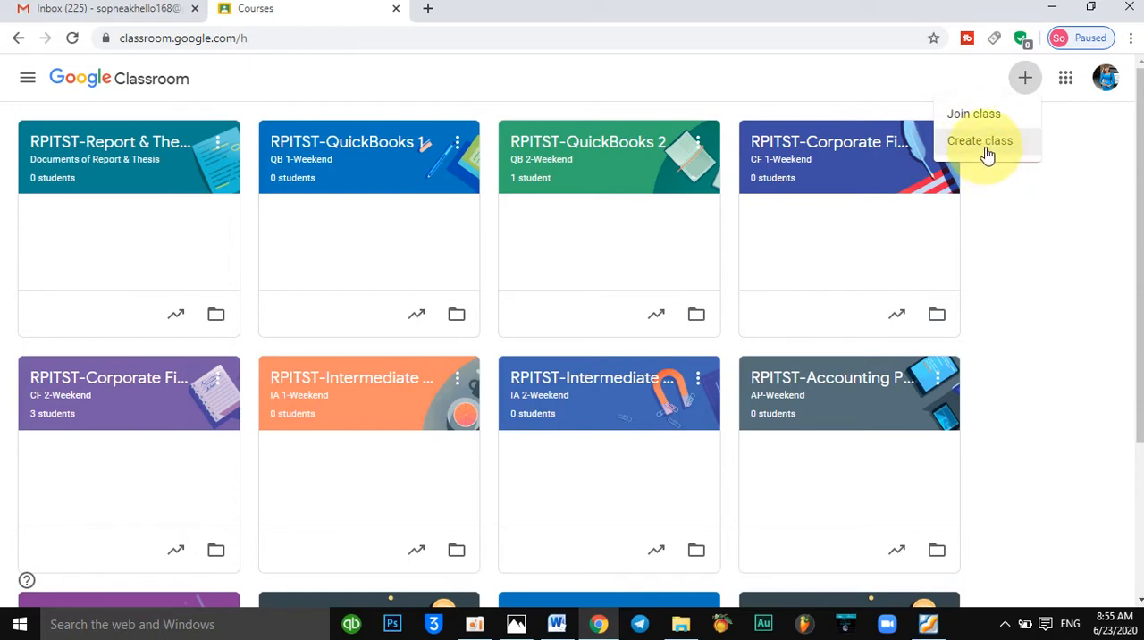
Start creating a new class and accept the notice that Classroom is not being used at a school or university with students.
click(989, 151)
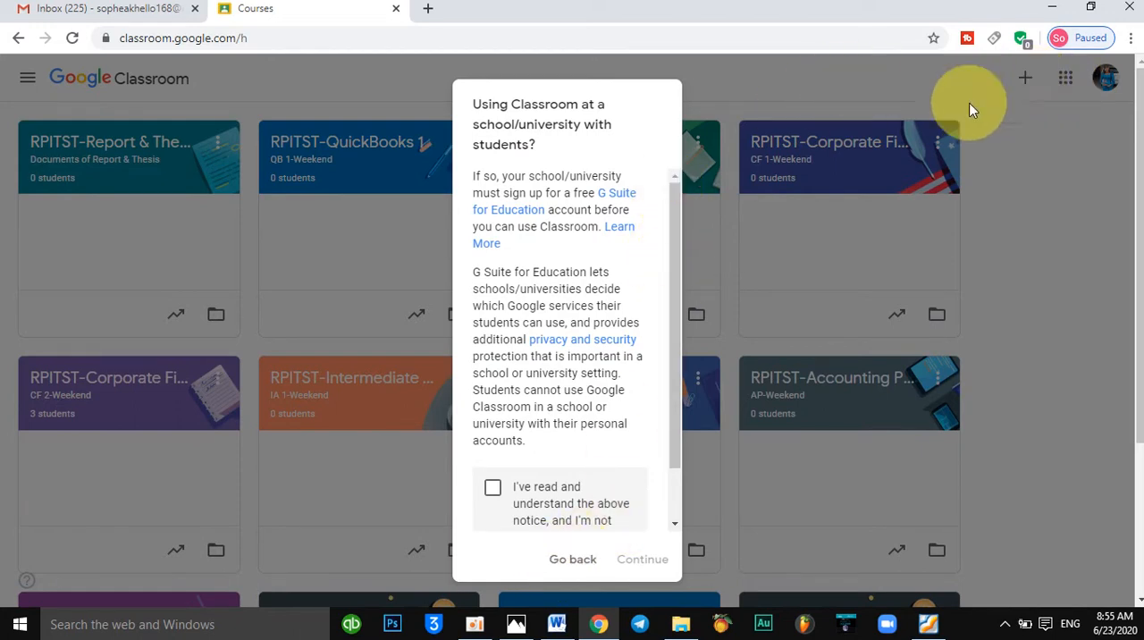
click(562, 561)
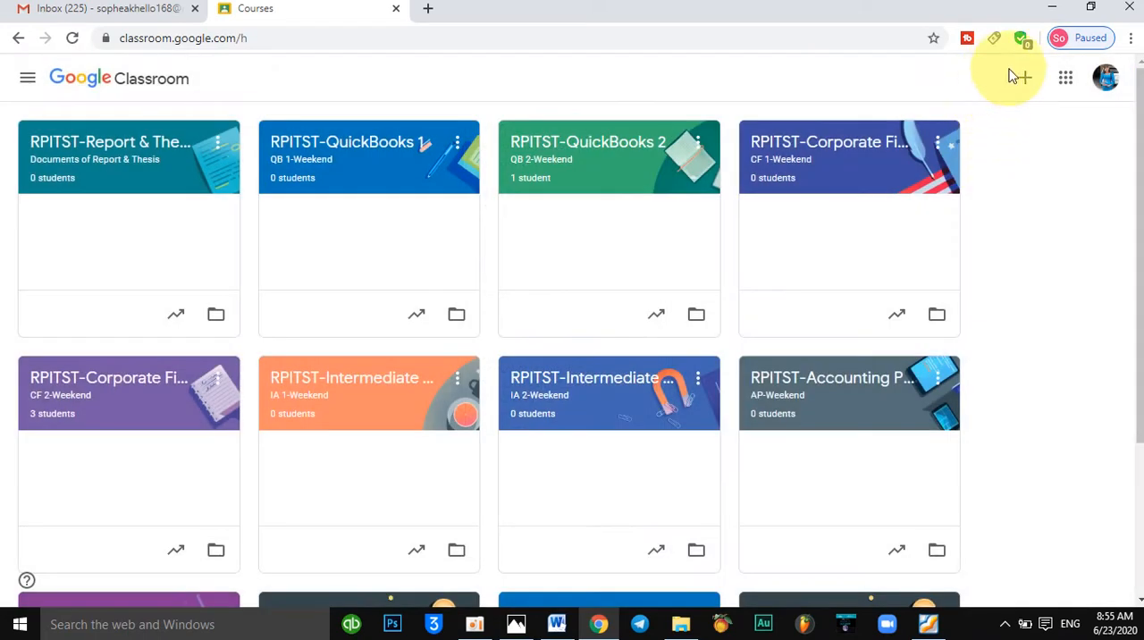
click(1024, 78)
click(980, 142)
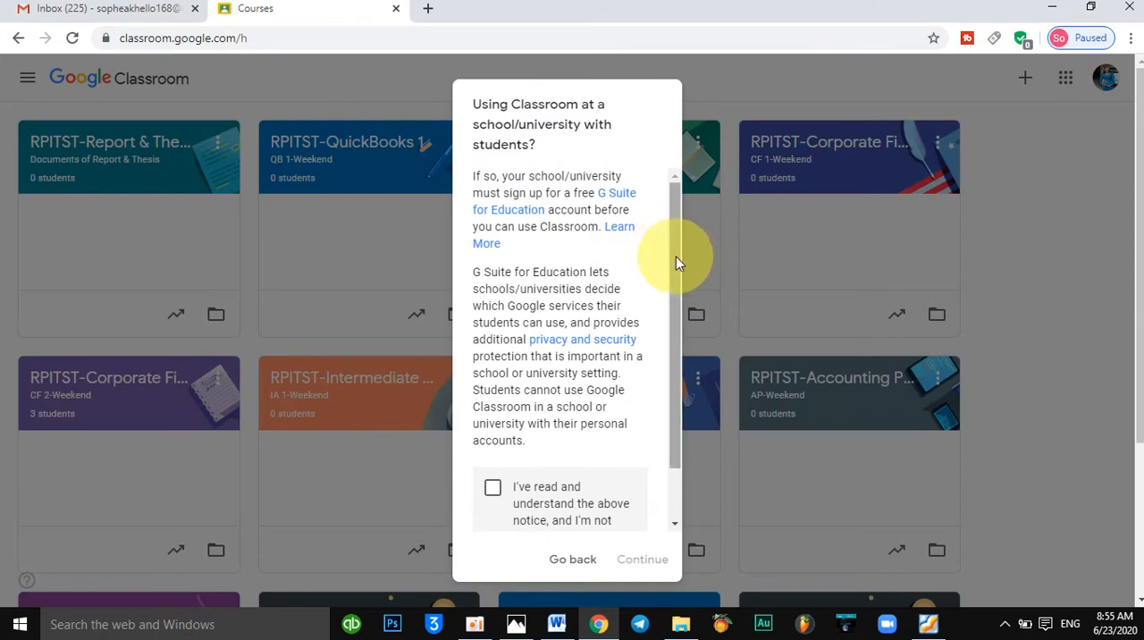
scroll(675, 257, down, 1)
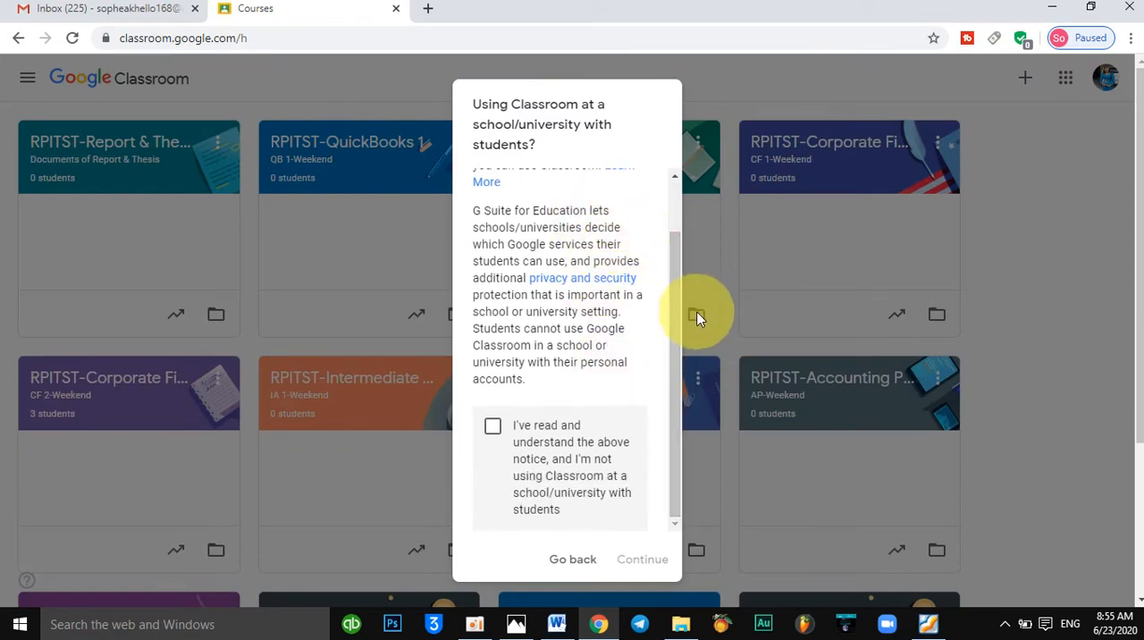
click(493, 429)
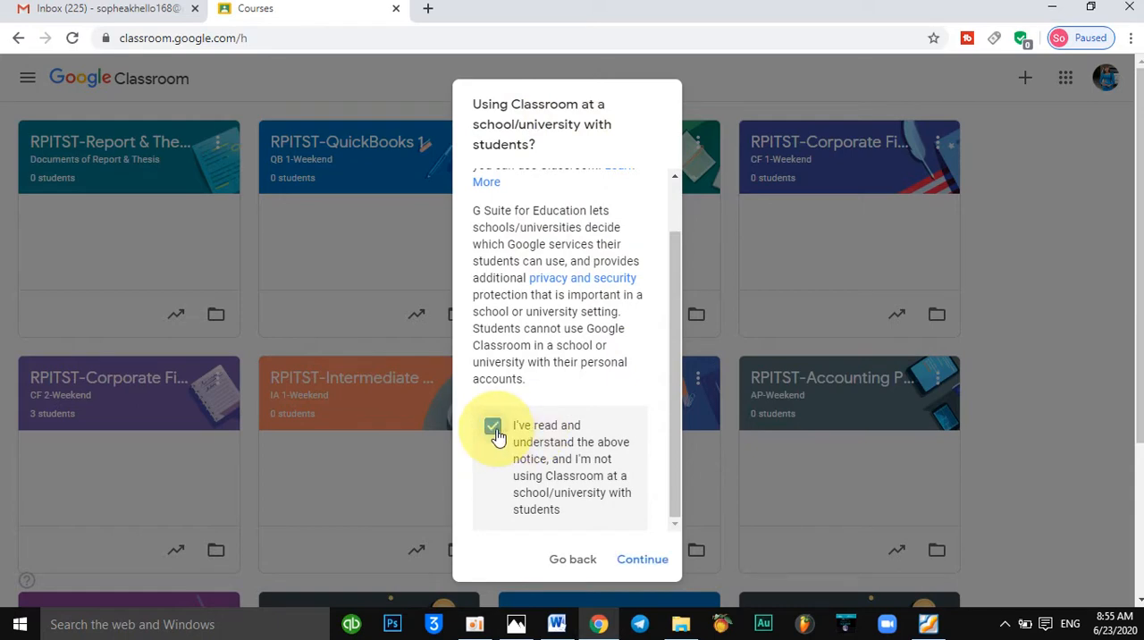
click(630, 561)
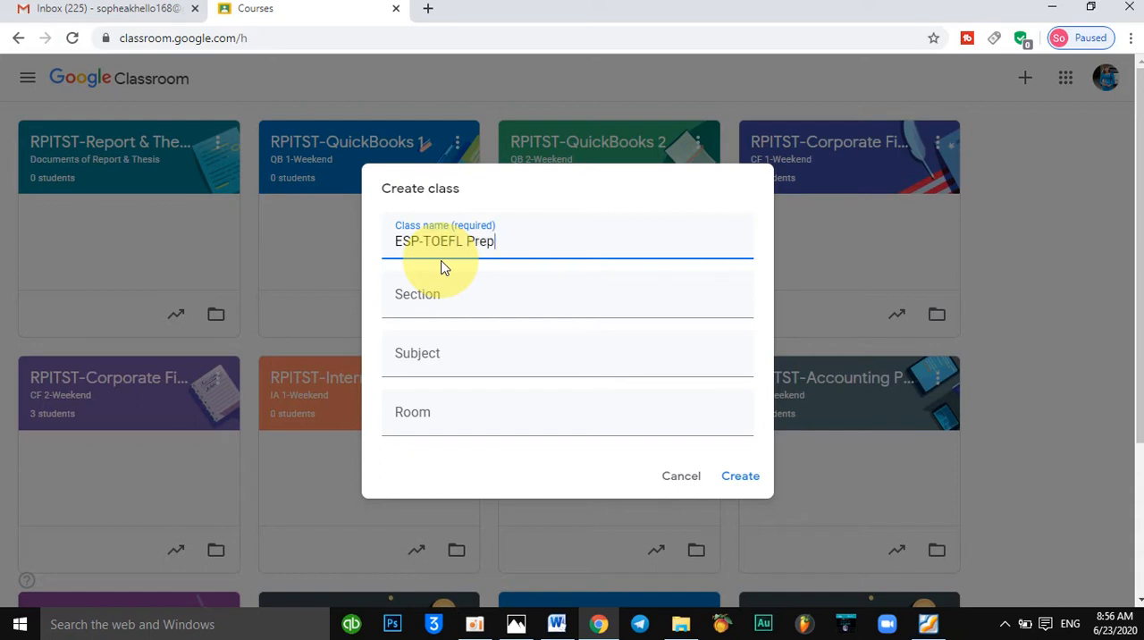
Create the class "ESP-TOEFL Preparation" with section "7h-9h PM", subject "English" and room "Online: Group A".
click(454, 312)
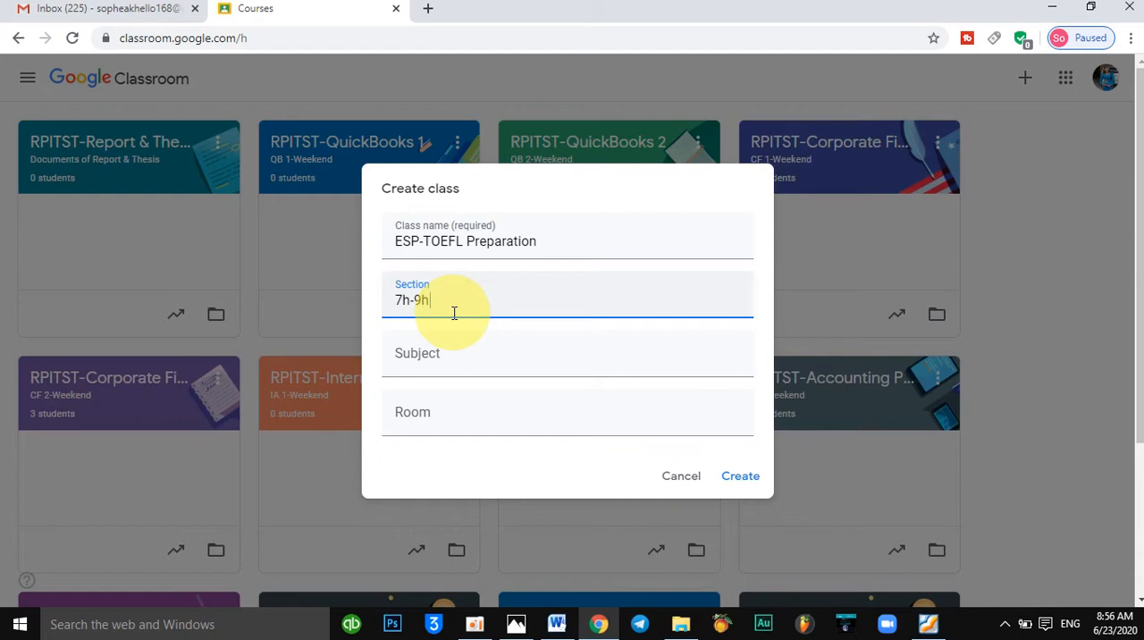
click(435, 354)
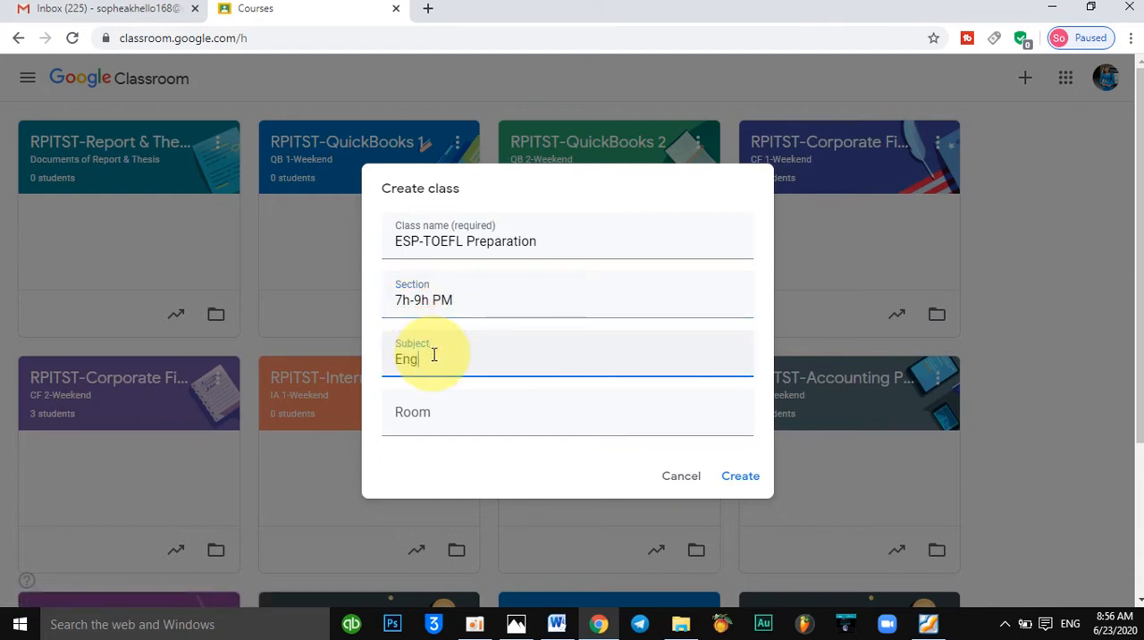
click(416, 429)
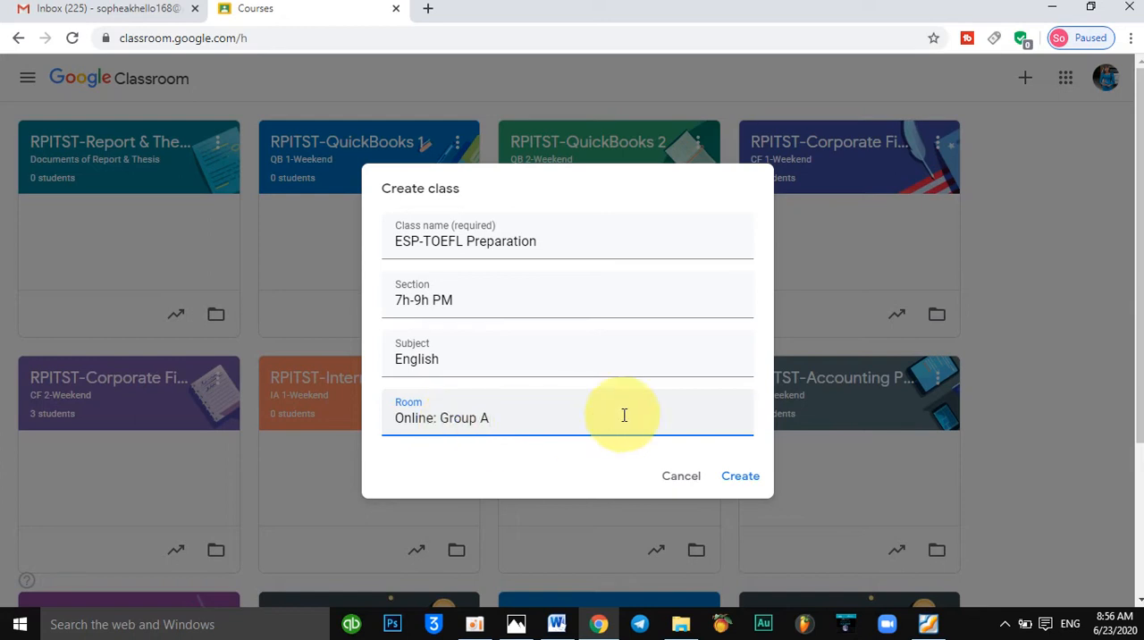
click(731, 480)
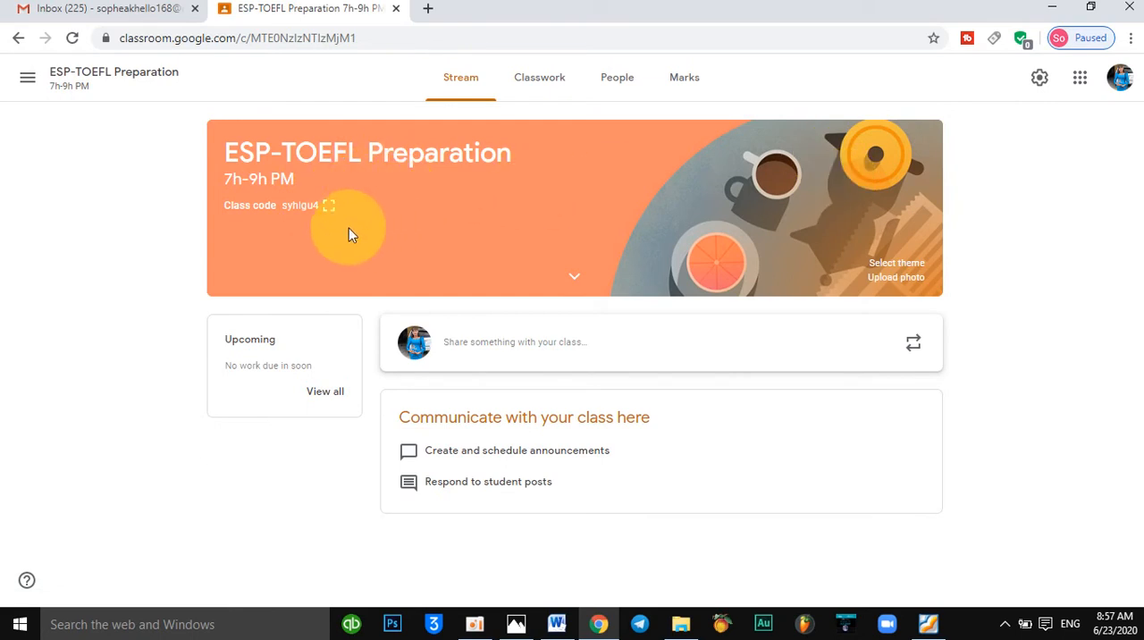
Display the new class's code enlarged and close the view.
click(308, 207)
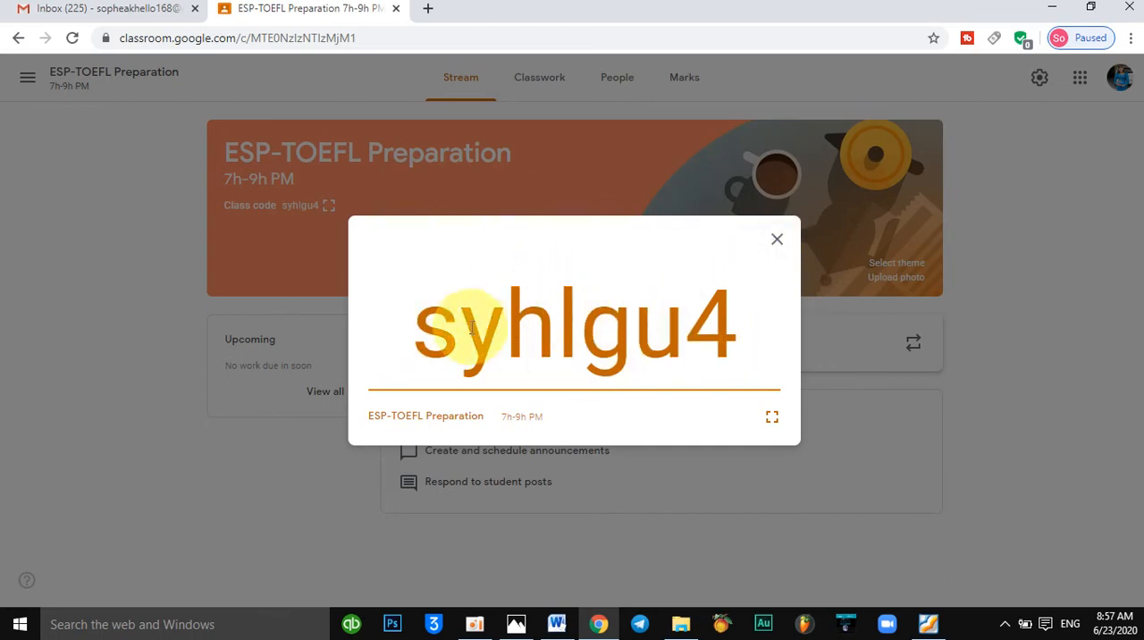
click(782, 250)
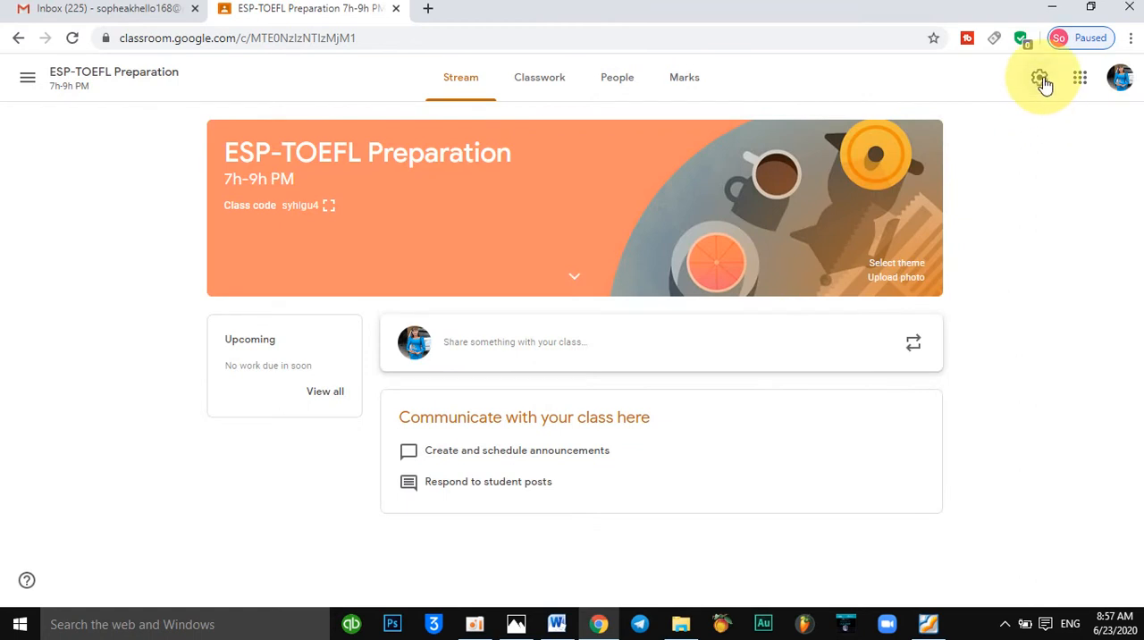
Reset the class code in the class settings and view the new code enlarged on the class stream.
click(1041, 80)
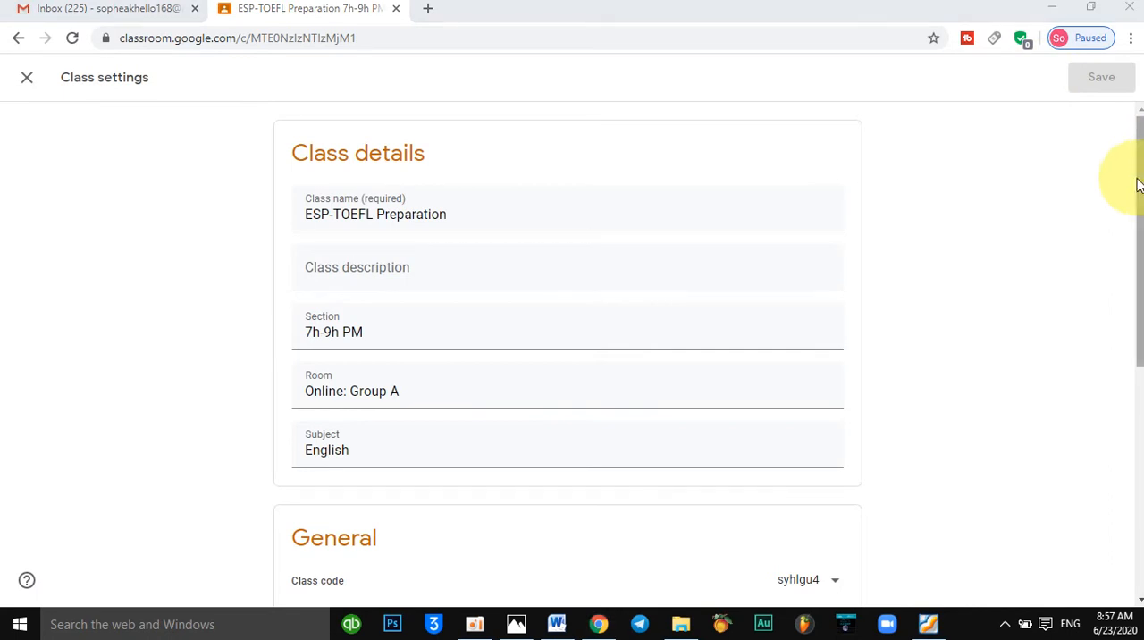
drag(1138, 231, 1141, 345)
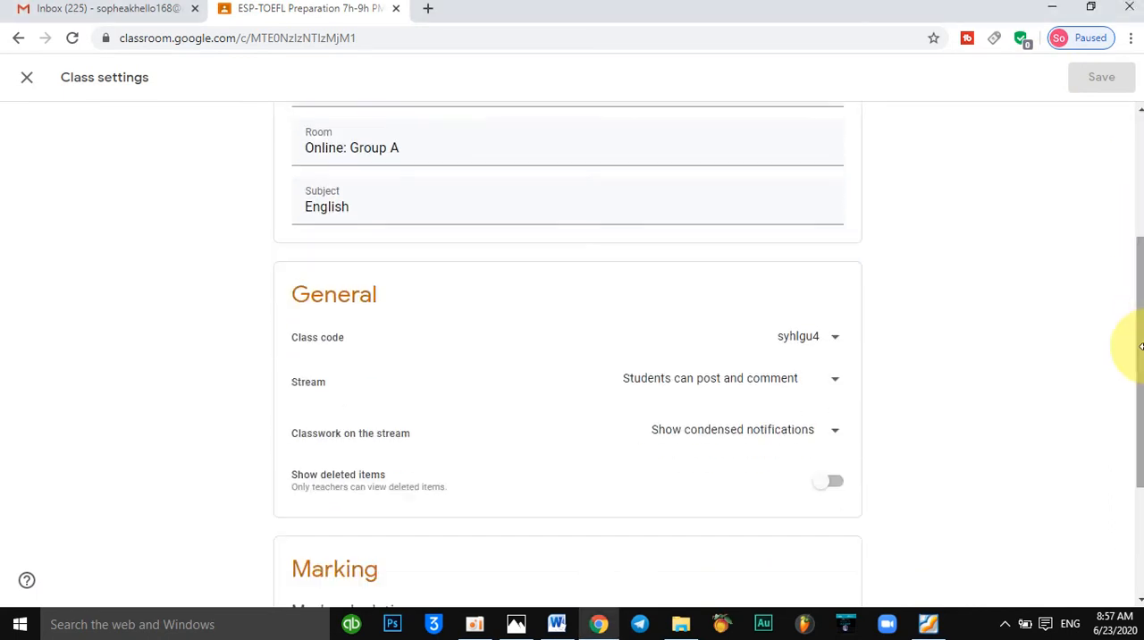
click(840, 340)
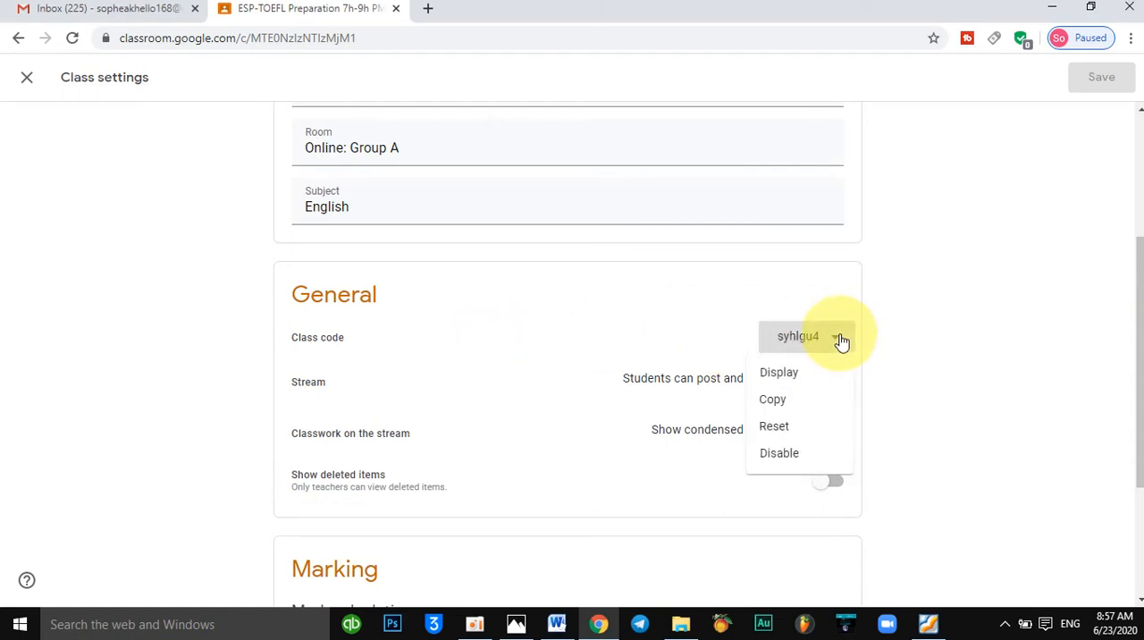
click(797, 428)
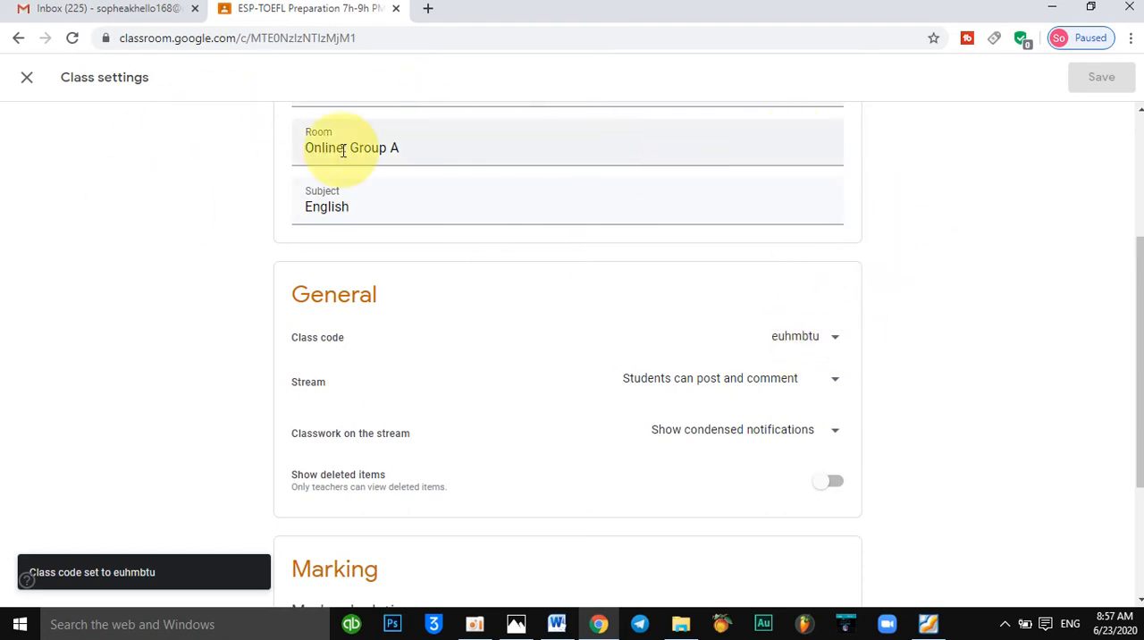
click(28, 79)
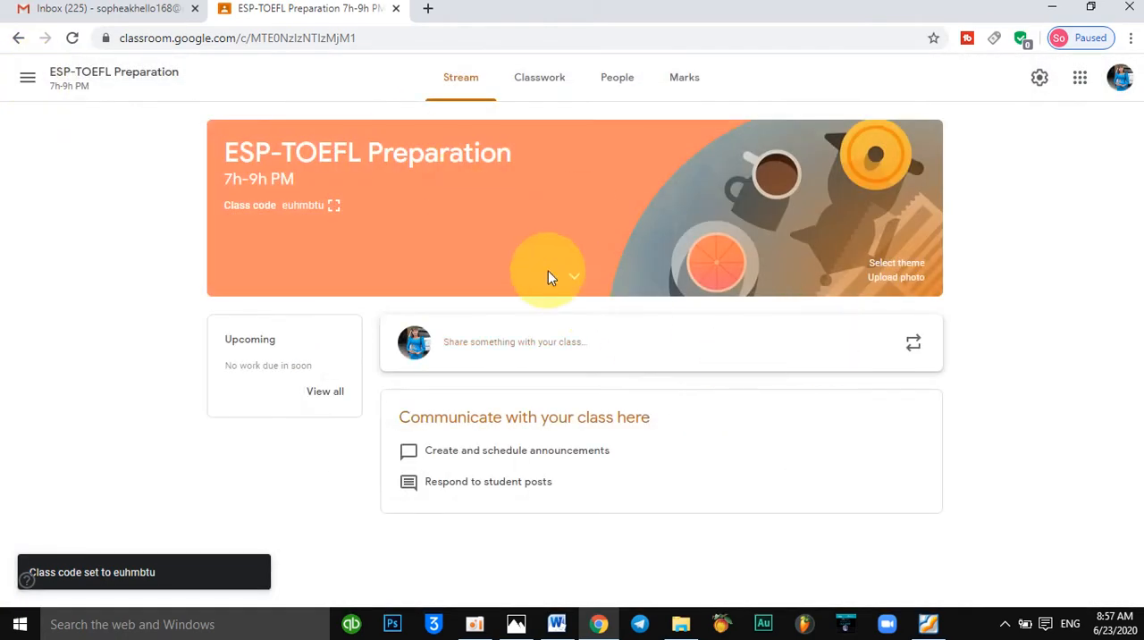
click(334, 207)
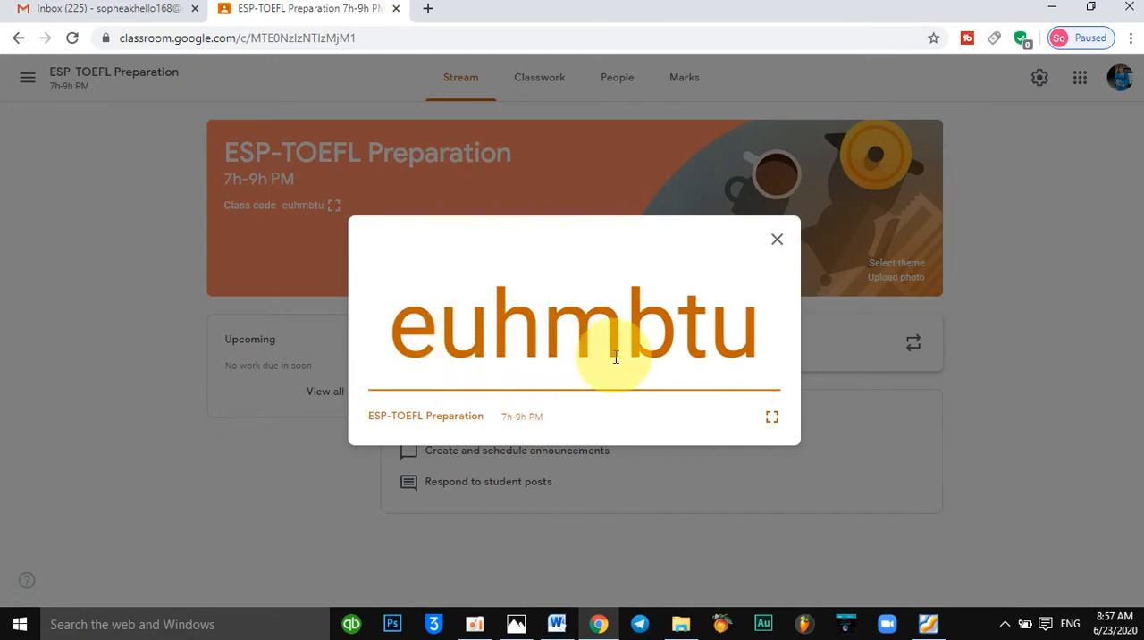
click(780, 239)
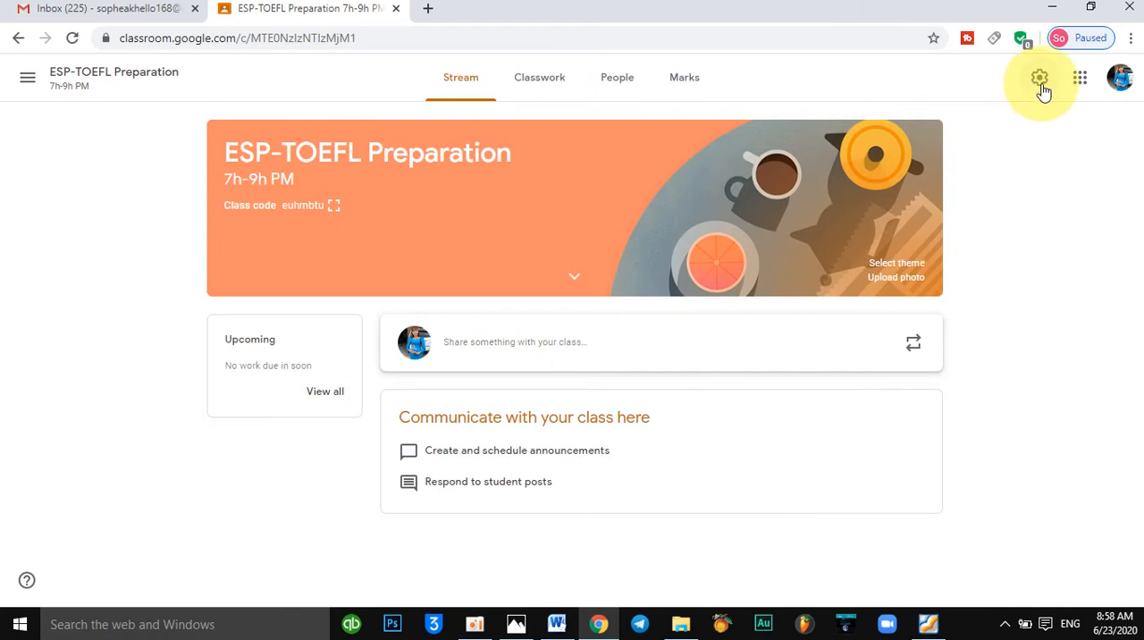
Reset the class code a second time in the class settings and view the replacement code enlarged.
click(1041, 86)
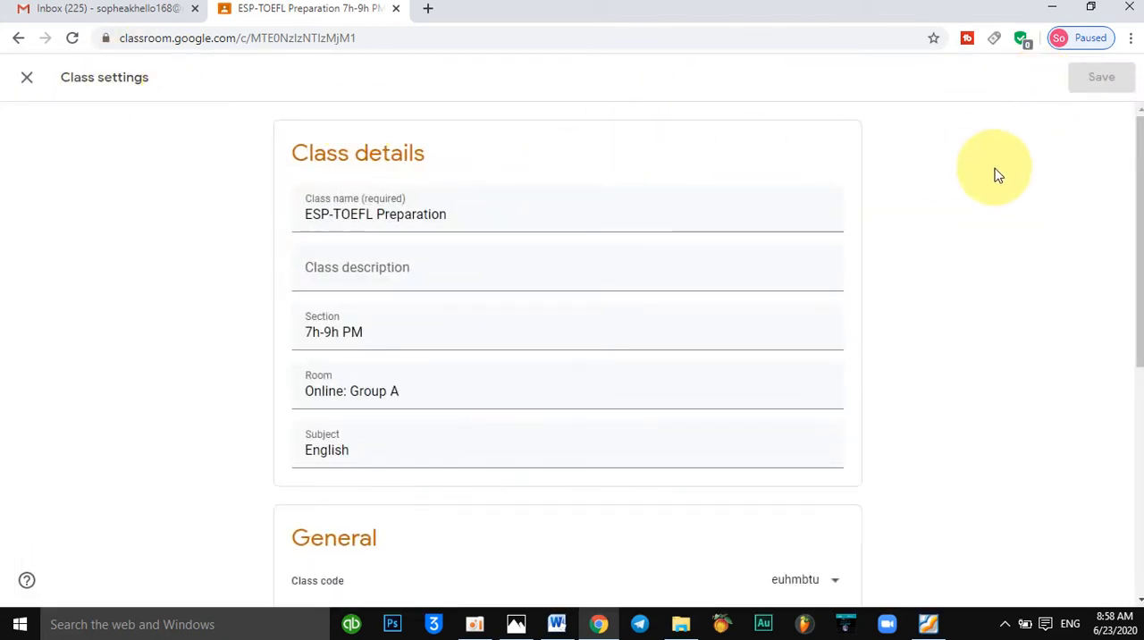
click(839, 588)
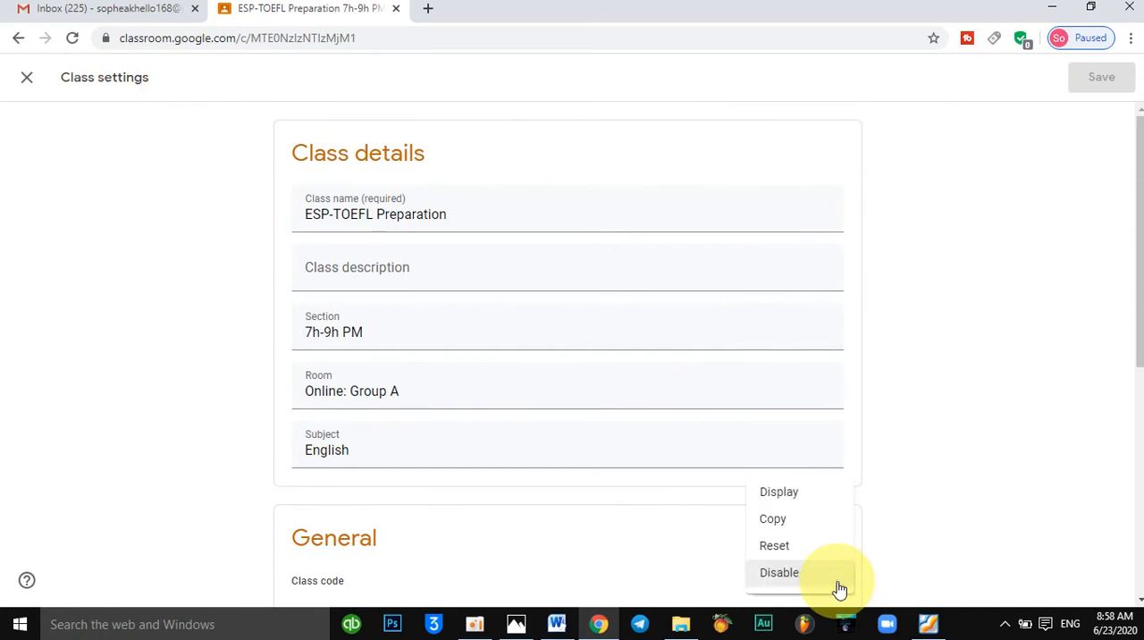
click(802, 553)
scroll(1131, 268, down, 2)
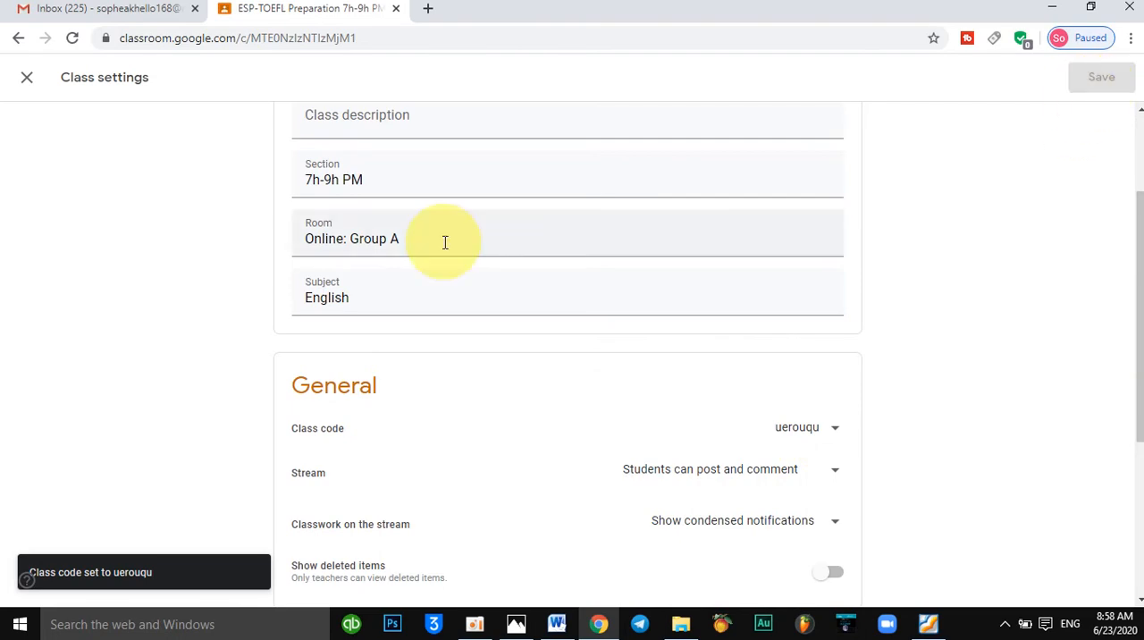
click(29, 81)
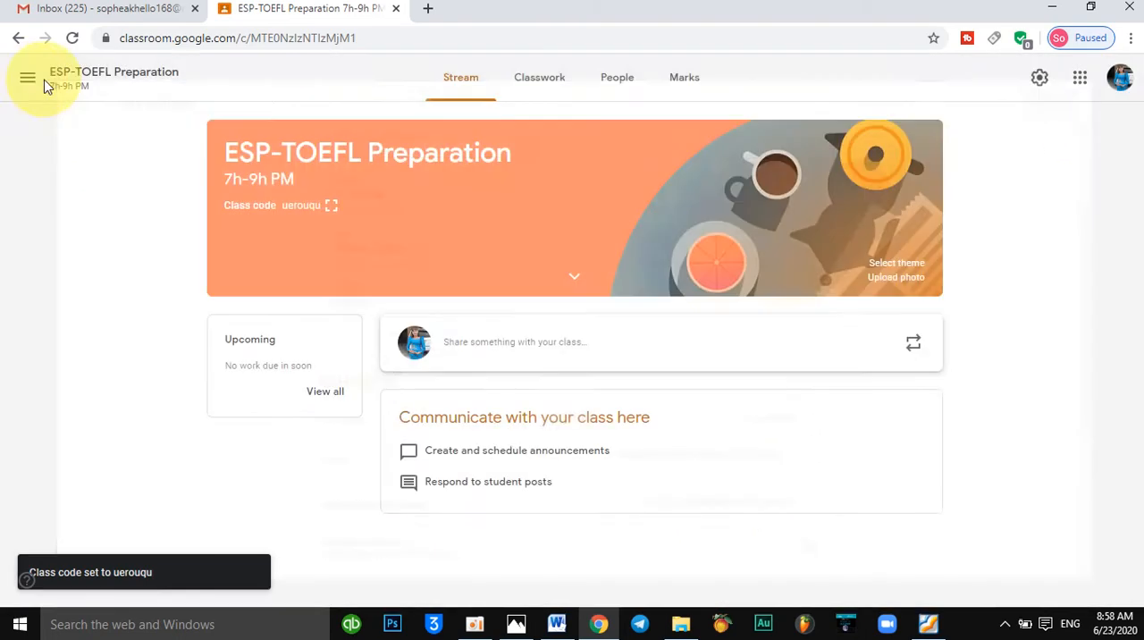
click(321, 206)
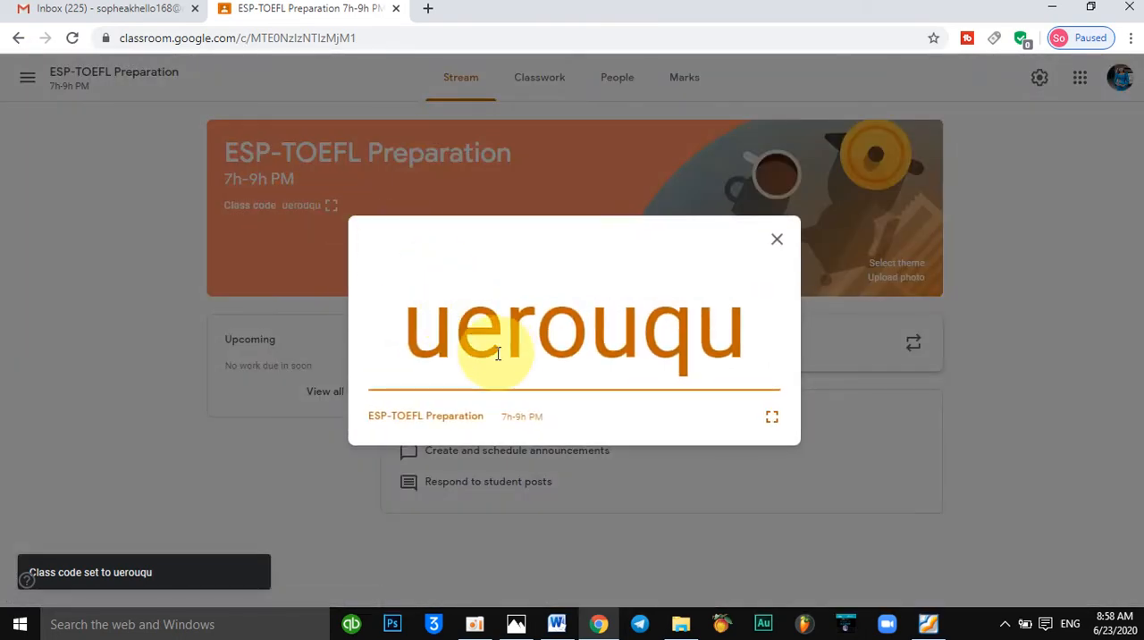
click(777, 243)
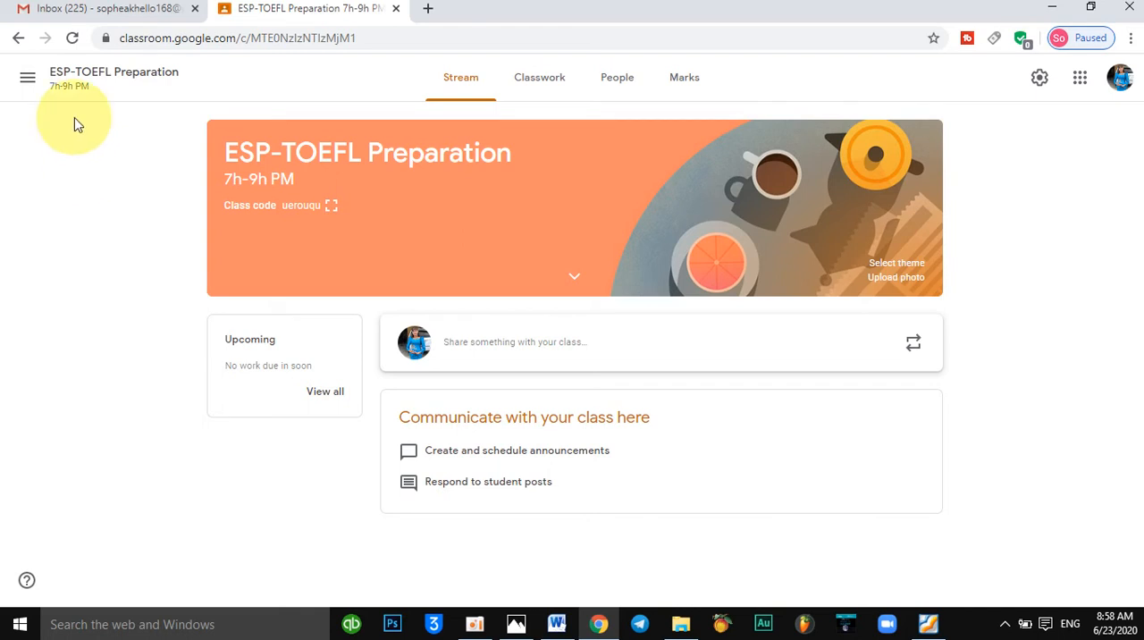
From the class list, rename the ESP-TOEFL Preparation class "ESP-TOEFL Preparation Online" and set its section to "6h30-8h30 PM".
click(27, 83)
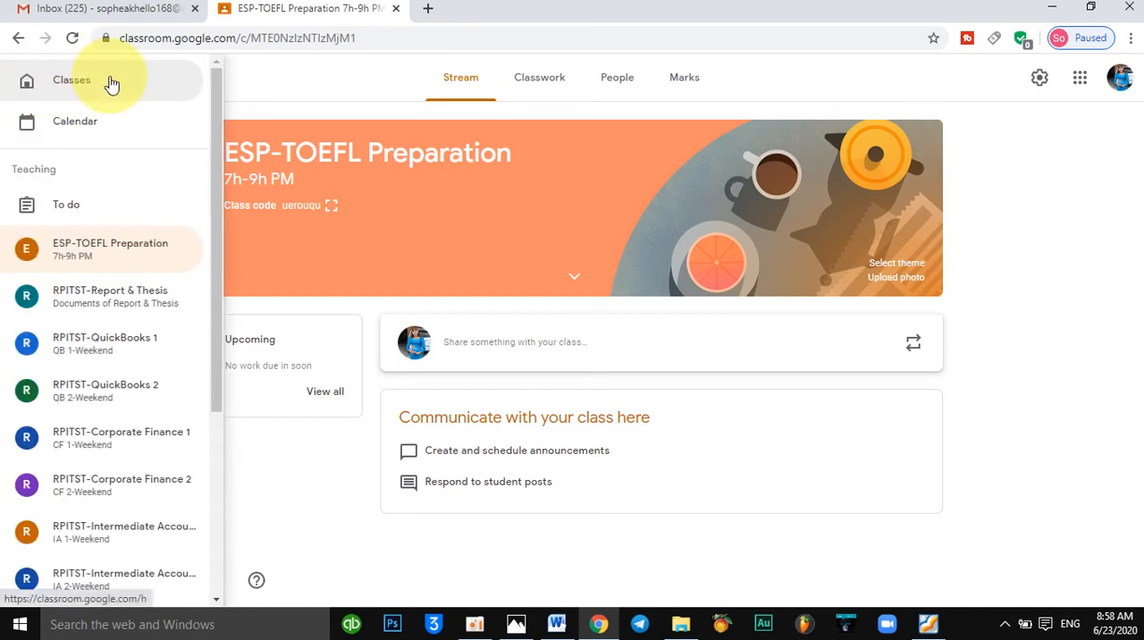
click(71, 80)
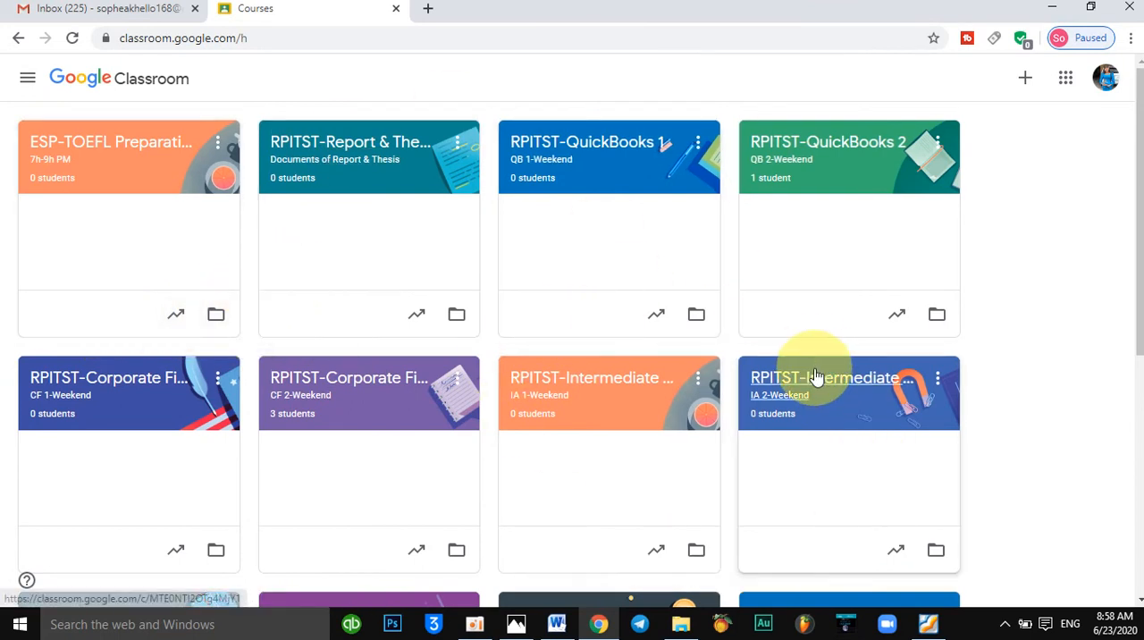
click(219, 149)
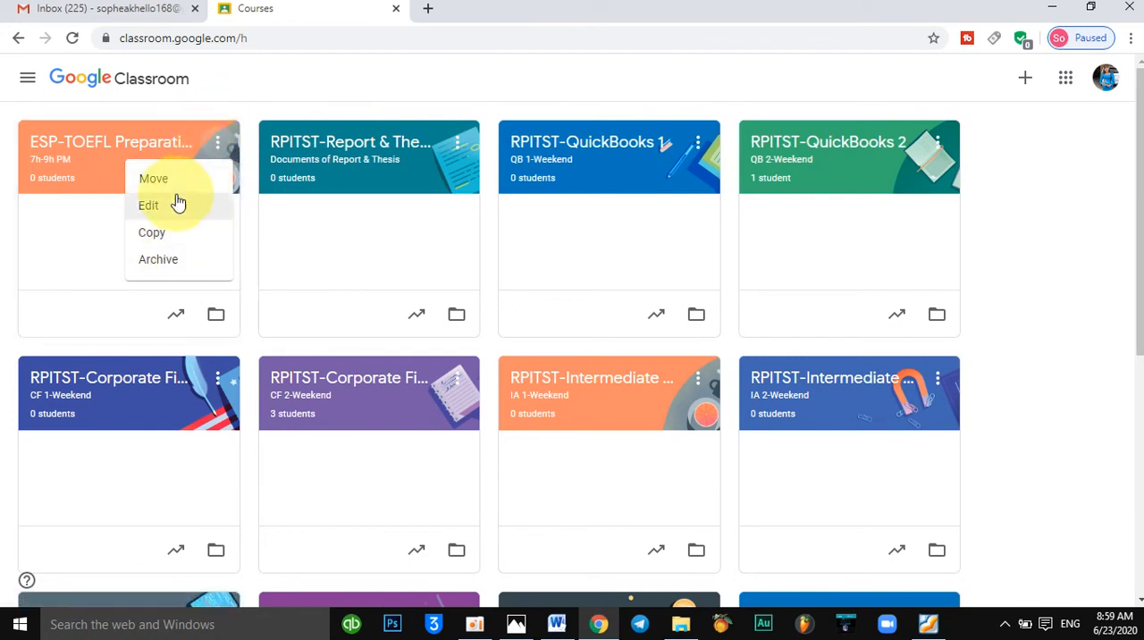
click(230, 102)
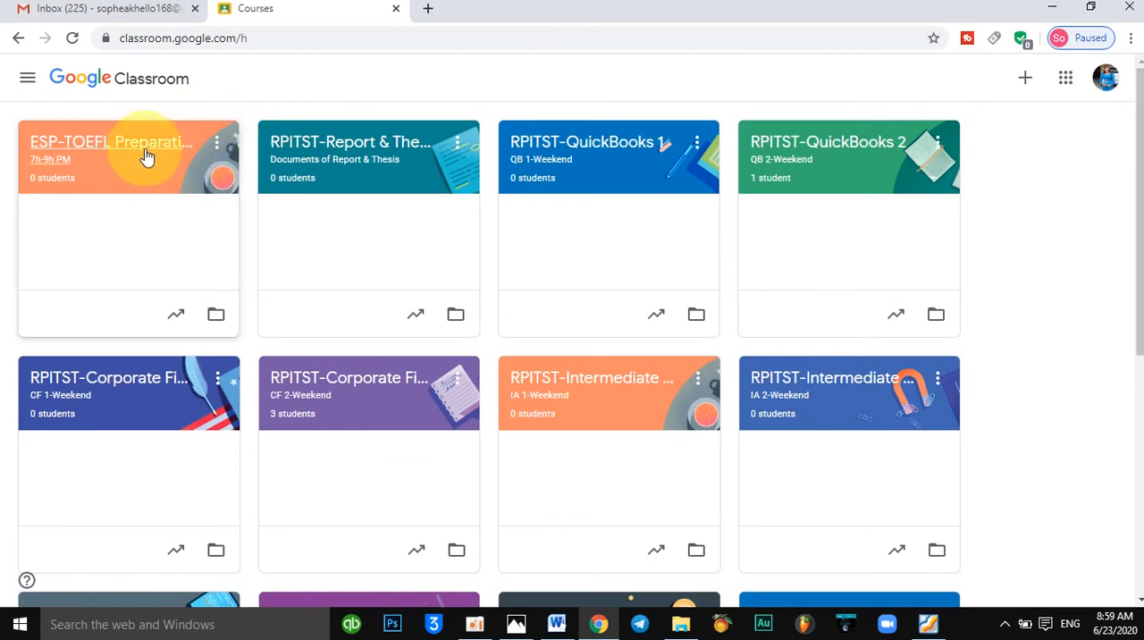
click(220, 150)
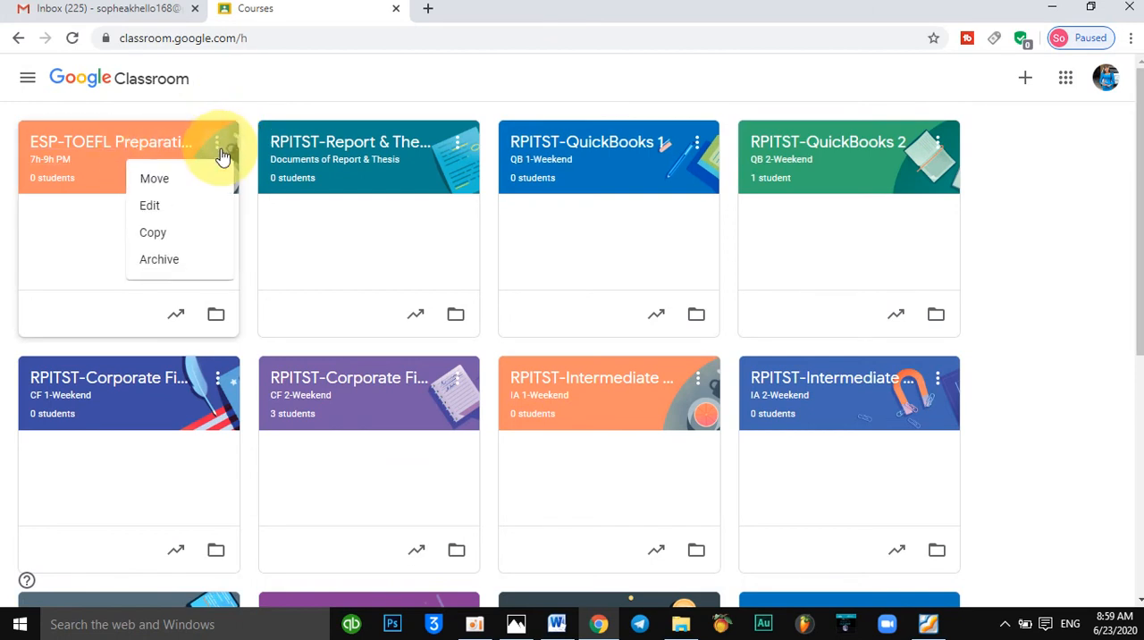
click(171, 219)
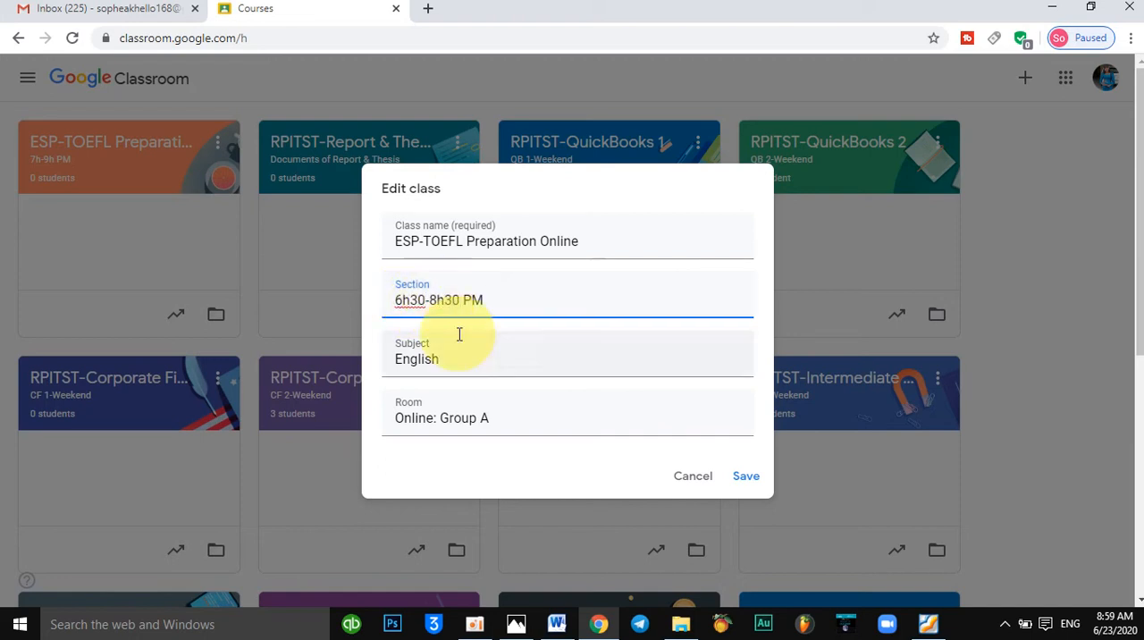
click(741, 488)
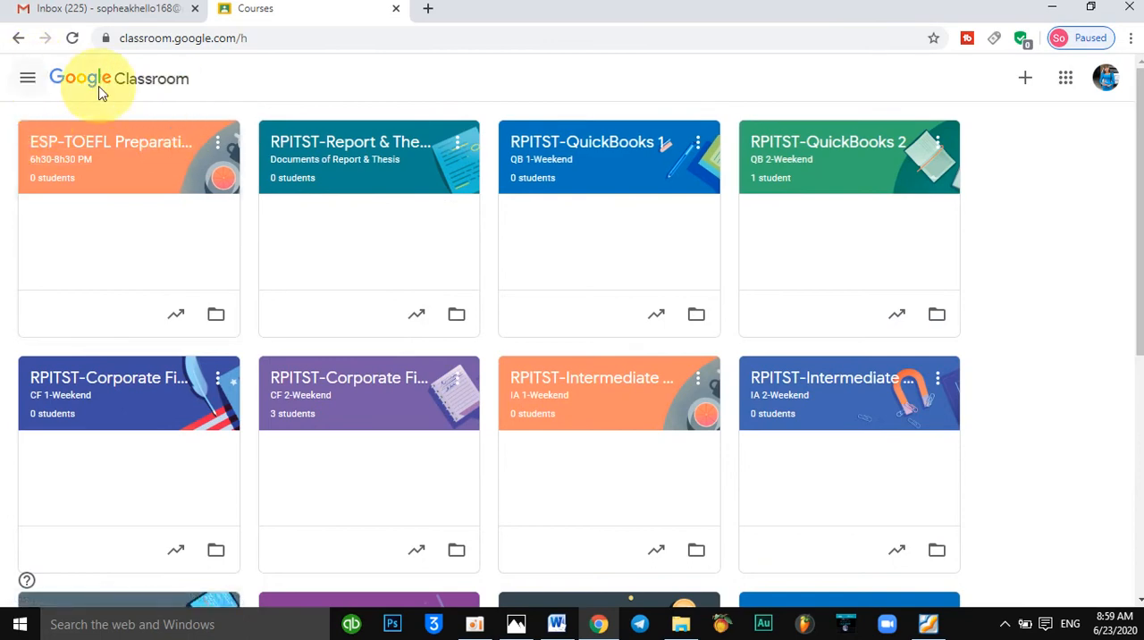
Archive the ESP-TOEFL Preparation Online class from the class list.
click(28, 80)
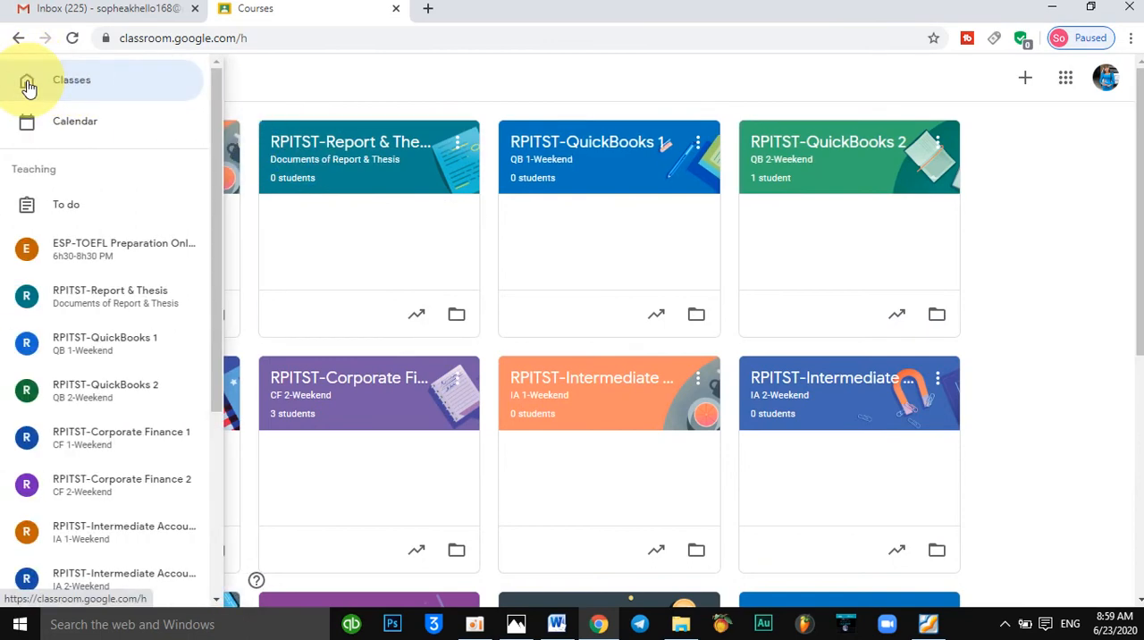
click(289, 80)
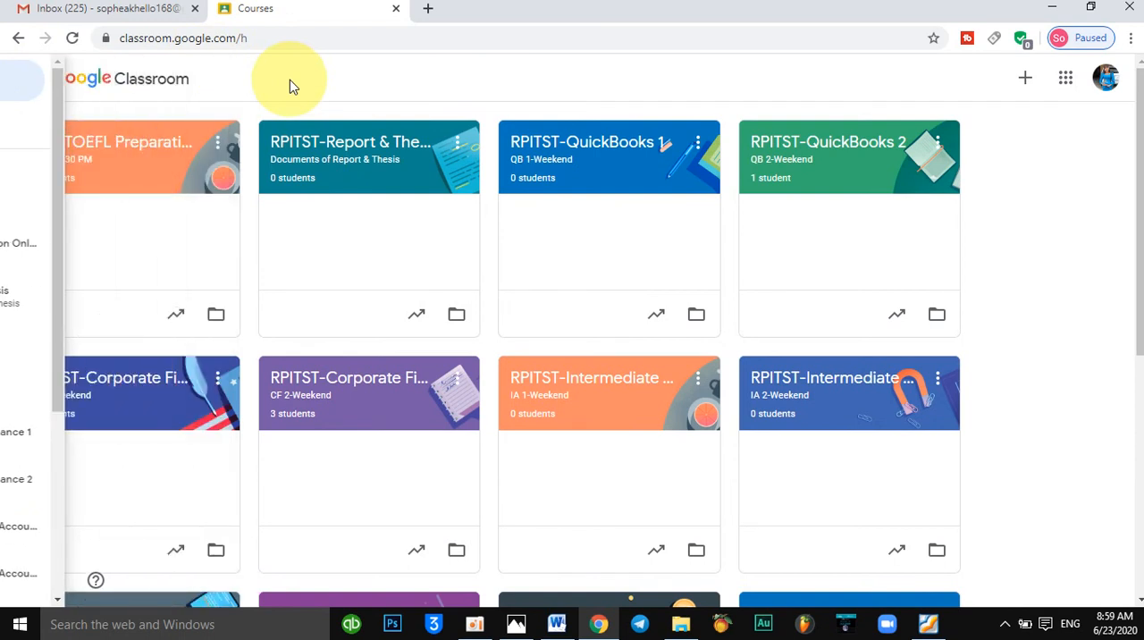
click(215, 147)
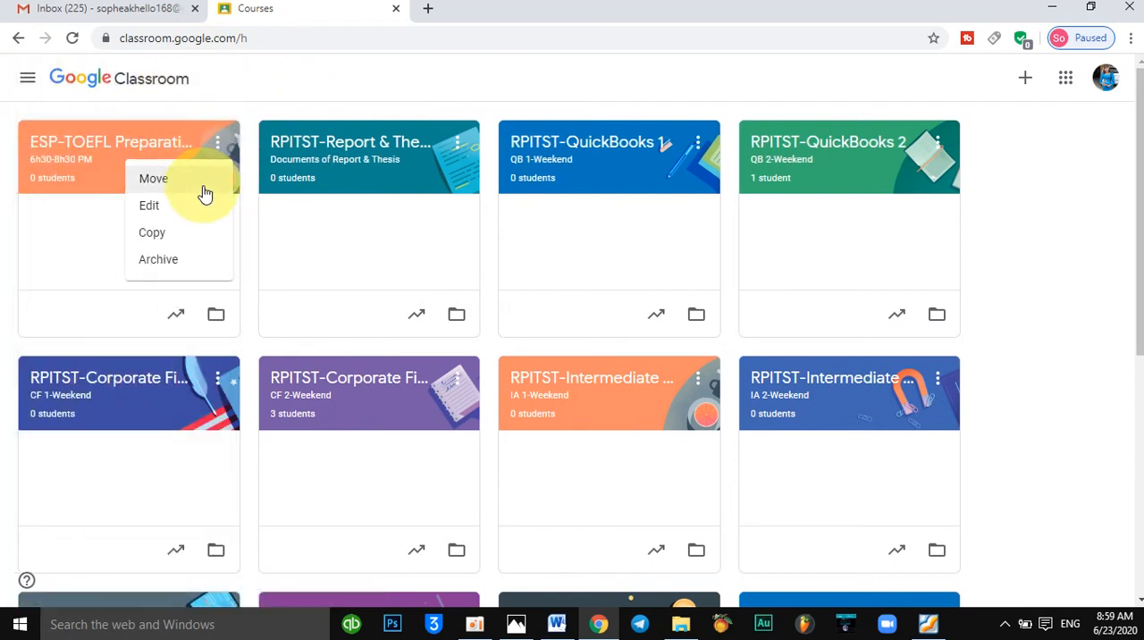
click(178, 267)
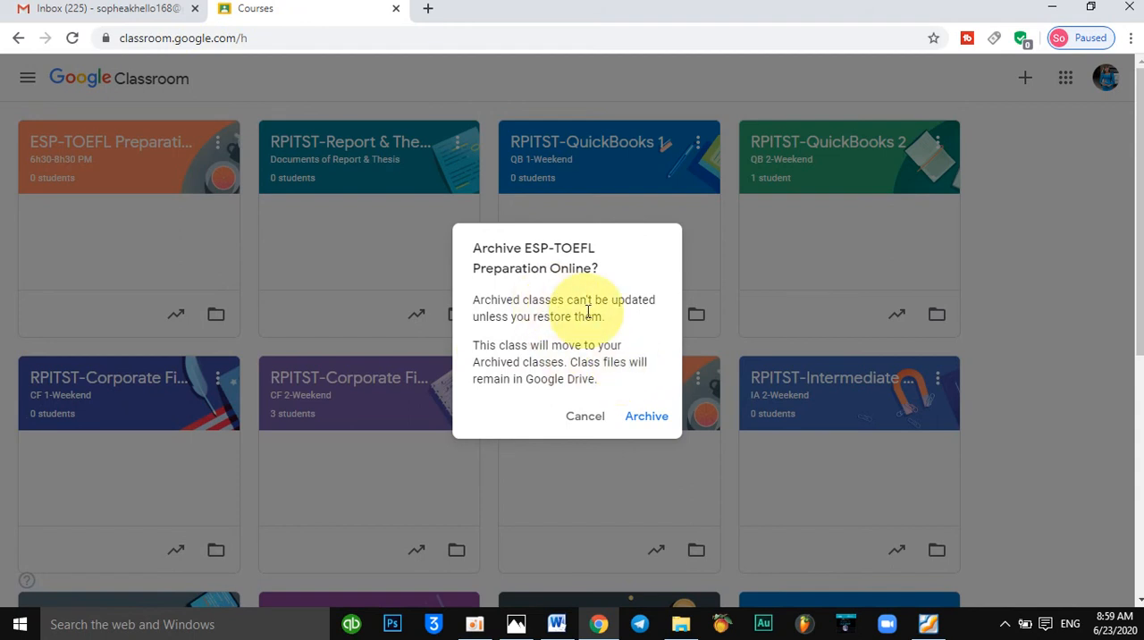
click(642, 420)
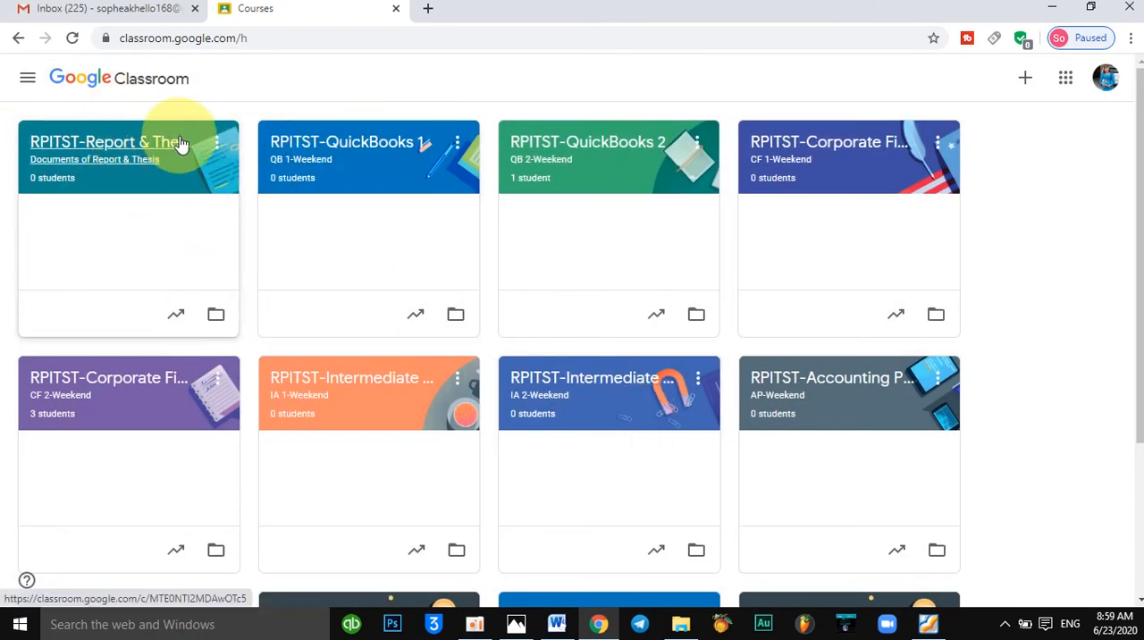
Open the list of archived classes.
click(33, 85)
click(276, 76)
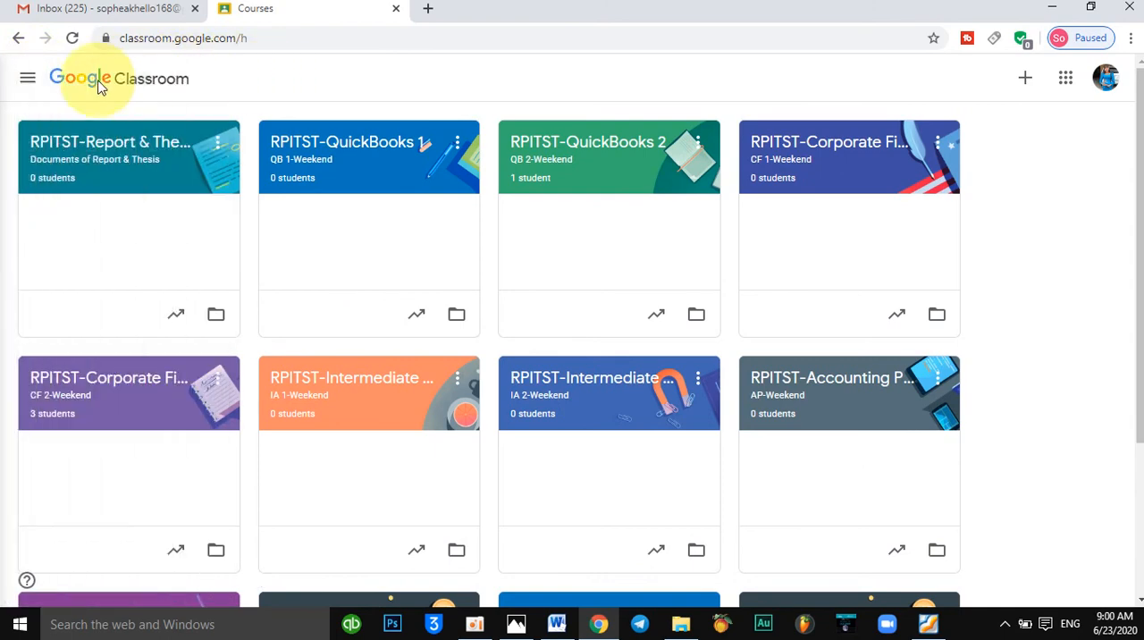
click(26, 80)
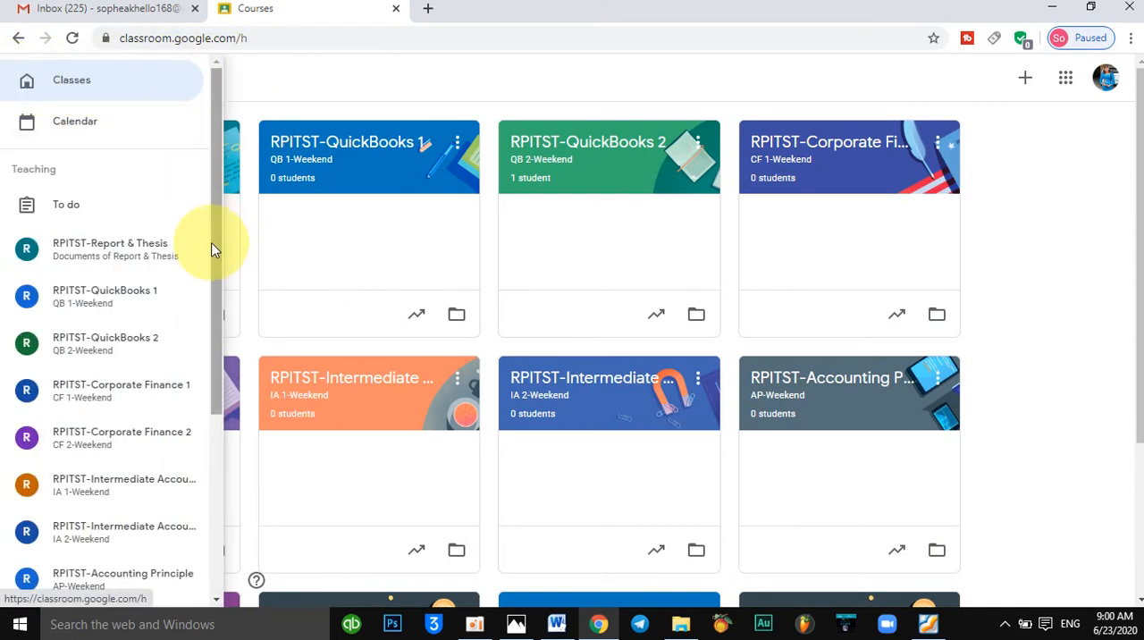
drag(212, 248, 262, 480)
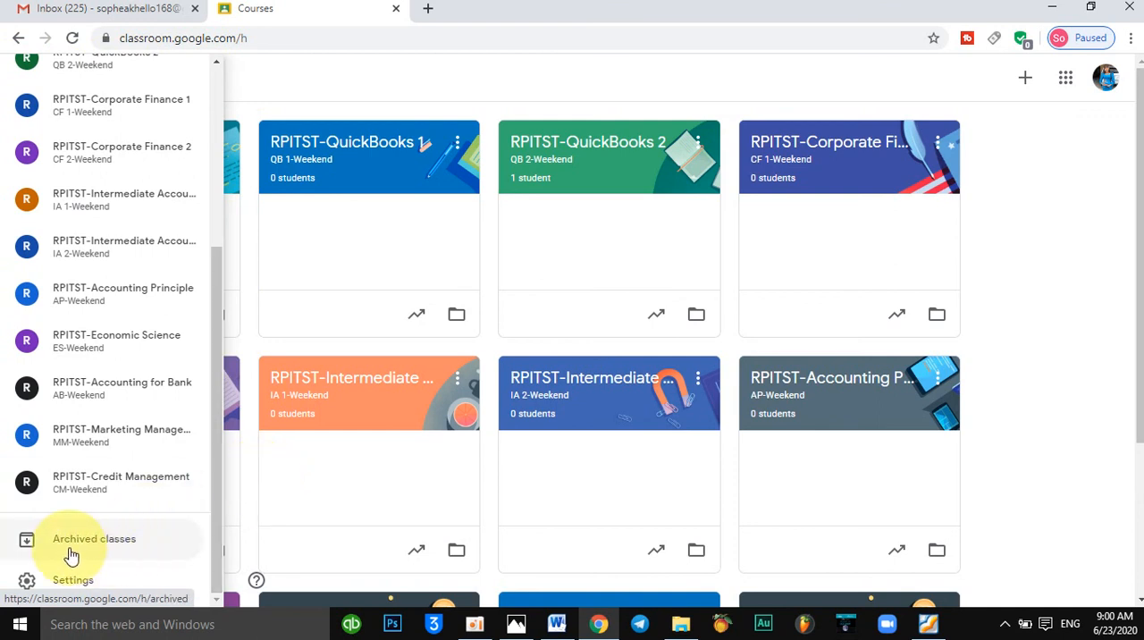
click(127, 550)
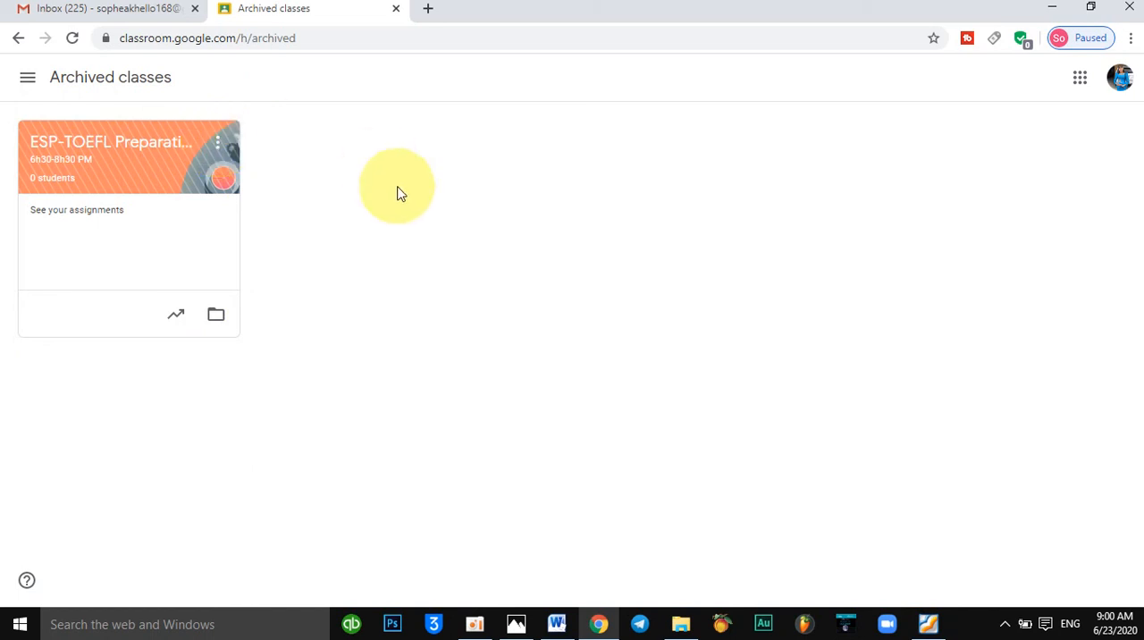
click(218, 144)
click(169, 236)
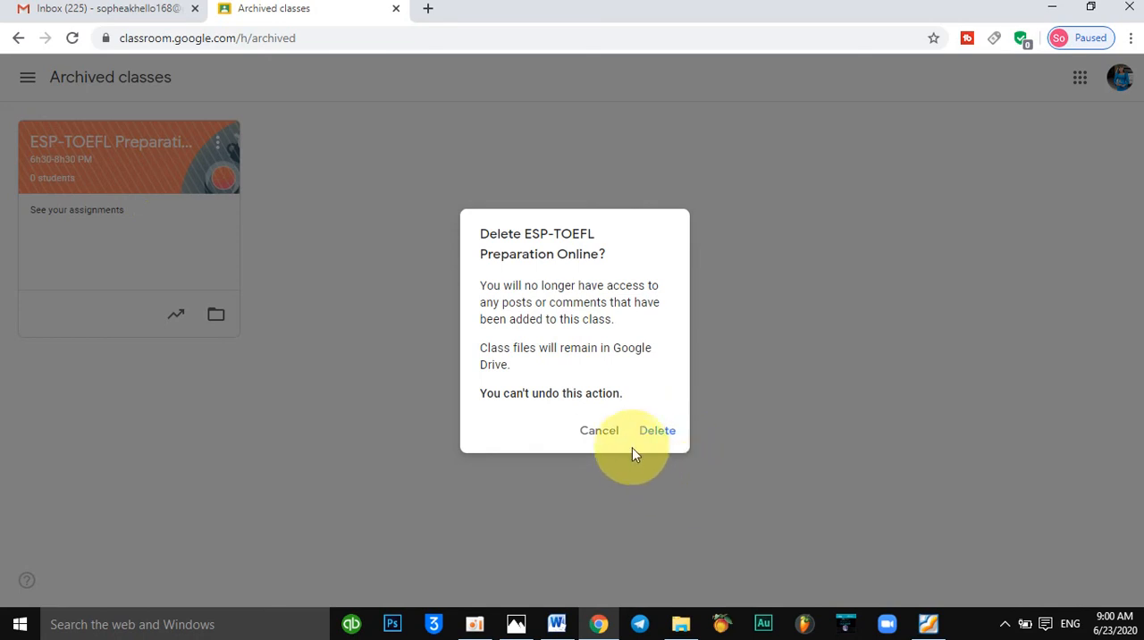
click(599, 431)
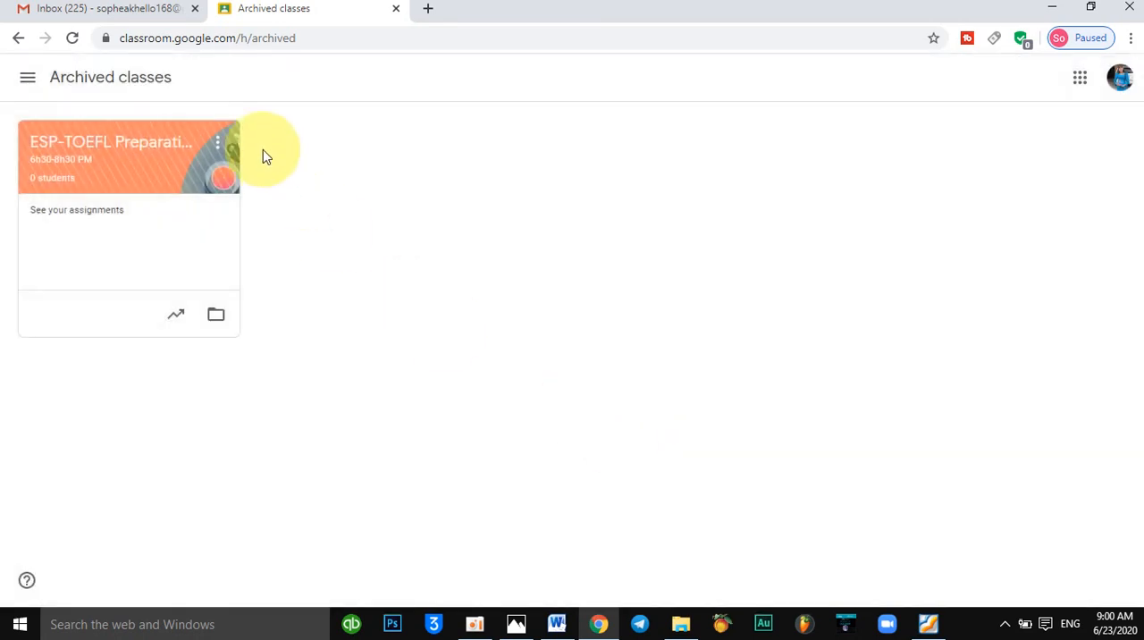
Restore the archived ESP-TOEFL Preparation Online class and return to the list of active classes.
click(218, 150)
click(162, 213)
click(656, 417)
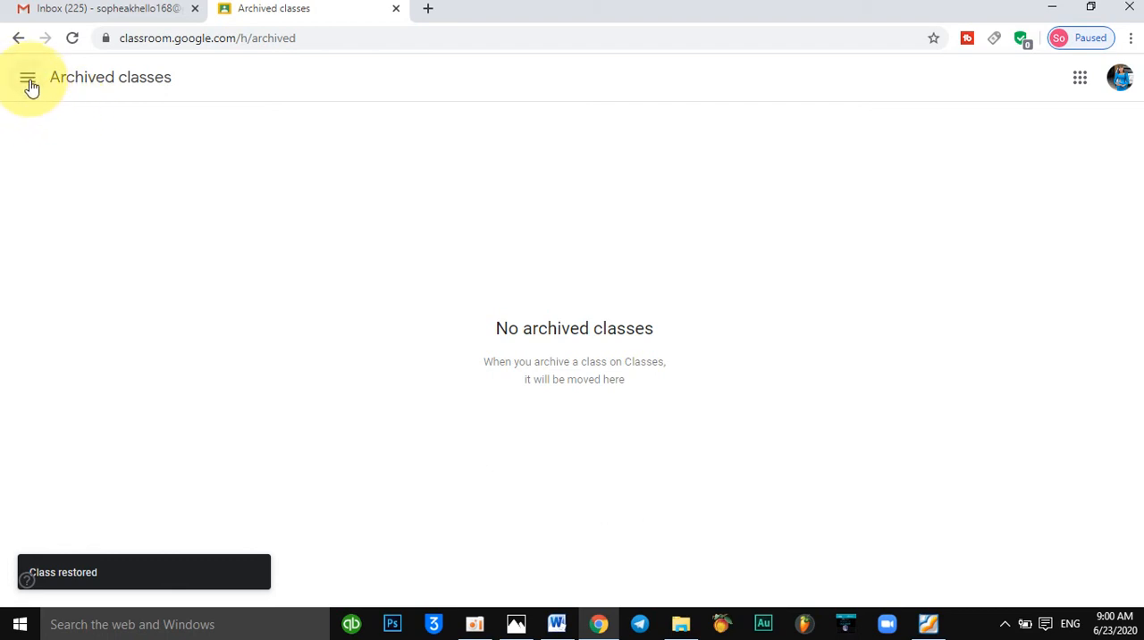
click(28, 82)
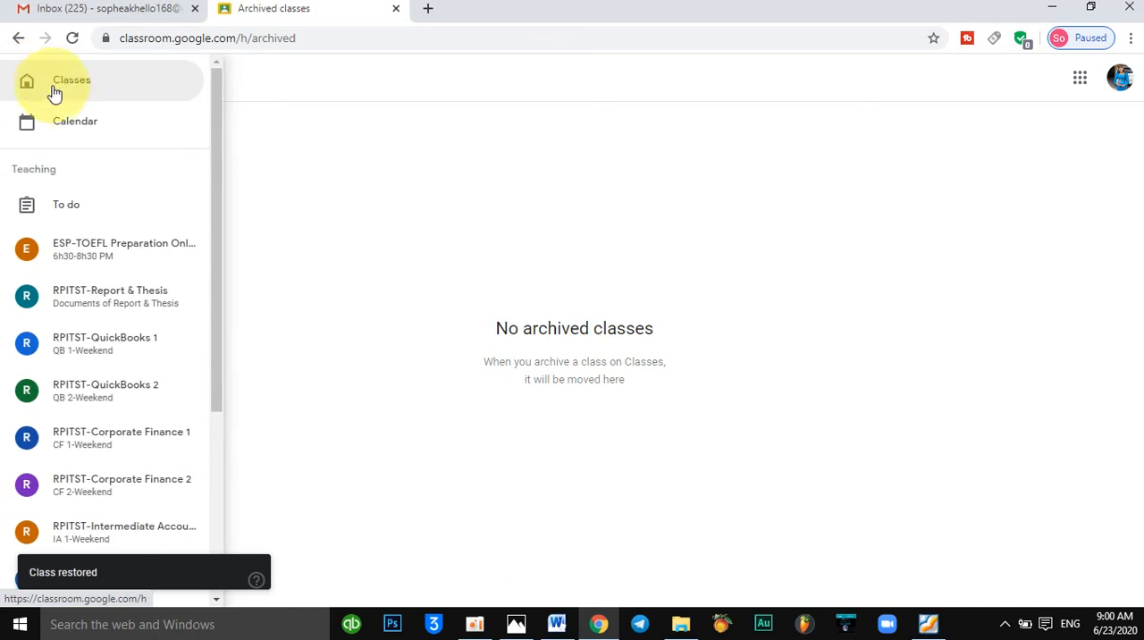
click(56, 91)
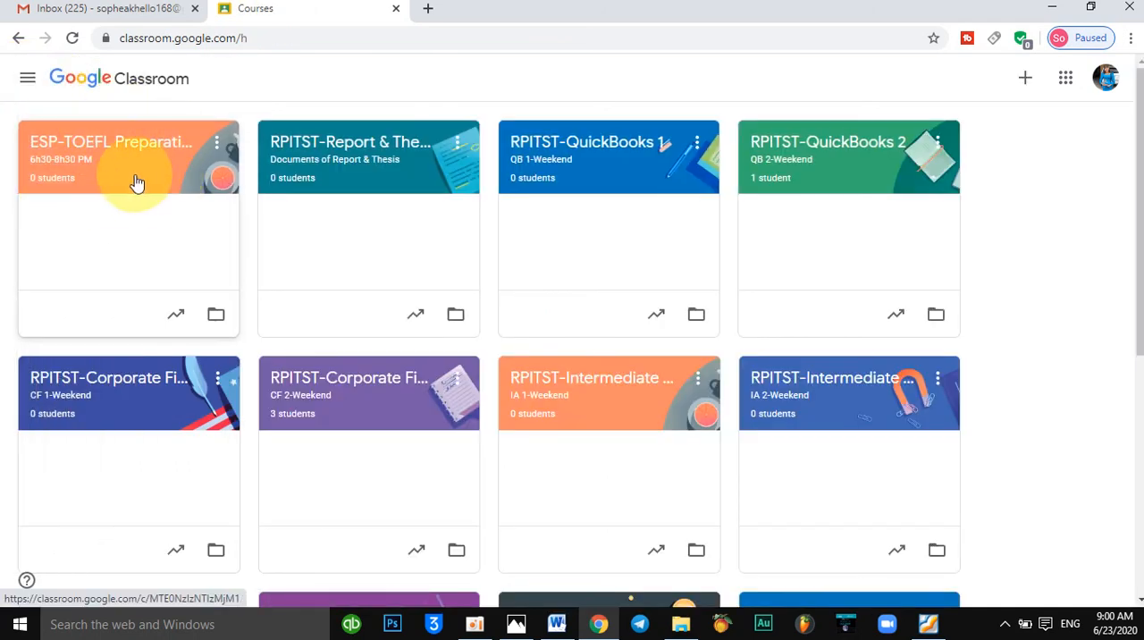